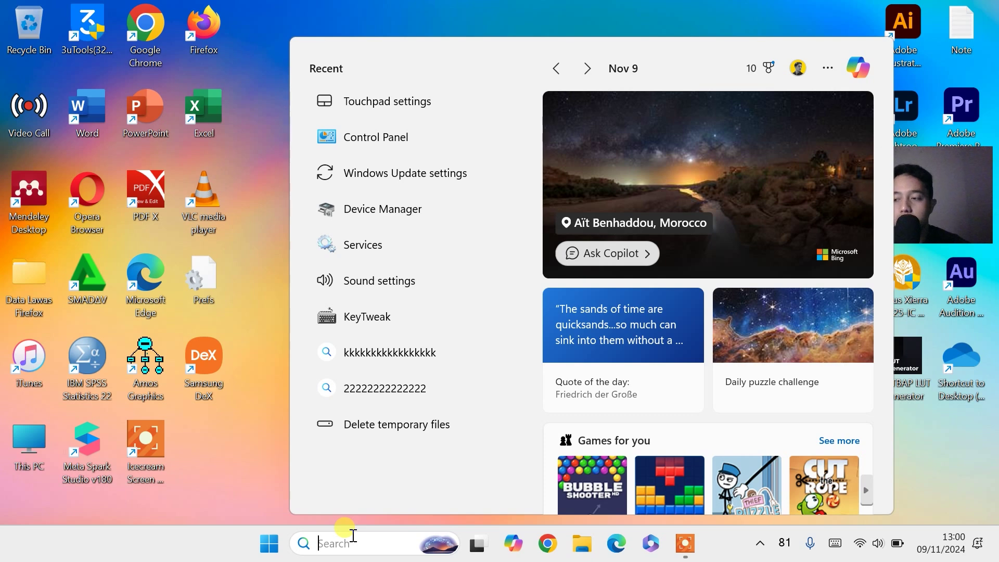
Open the Windows Sound settings and view the device types offered for pairing a new input device, without adding one.
text(sound)
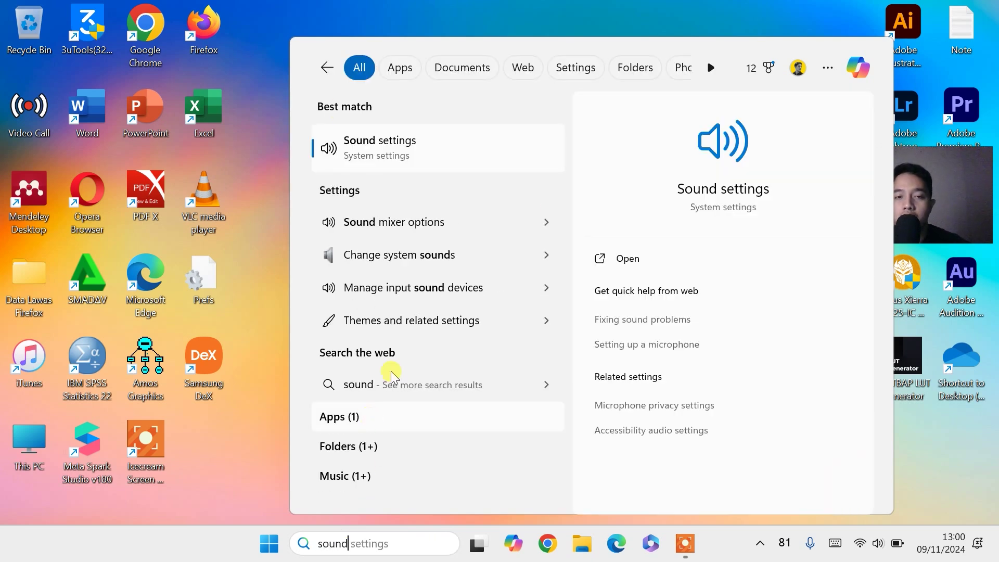
click(418, 151)
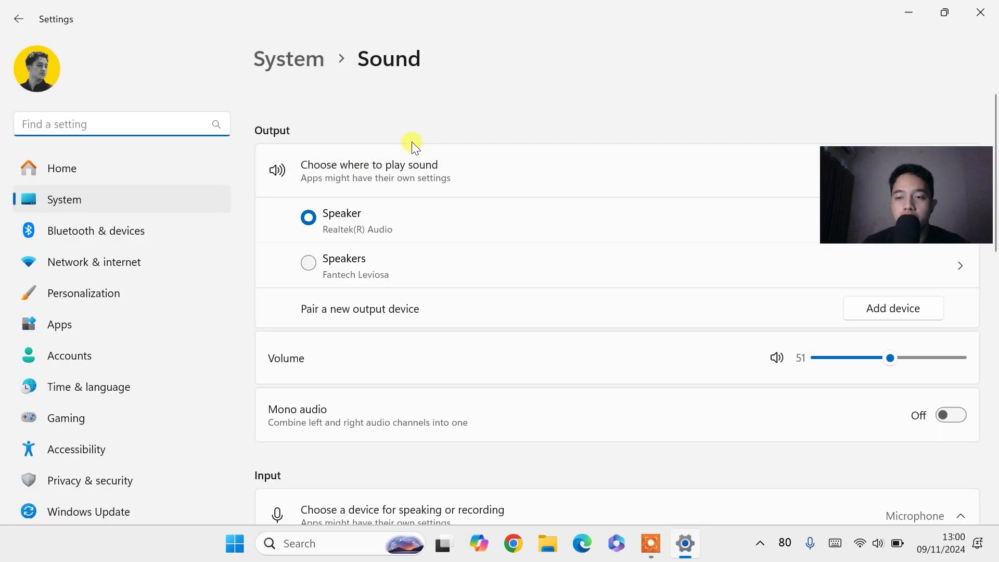
scroll(423, 186, down, 5)
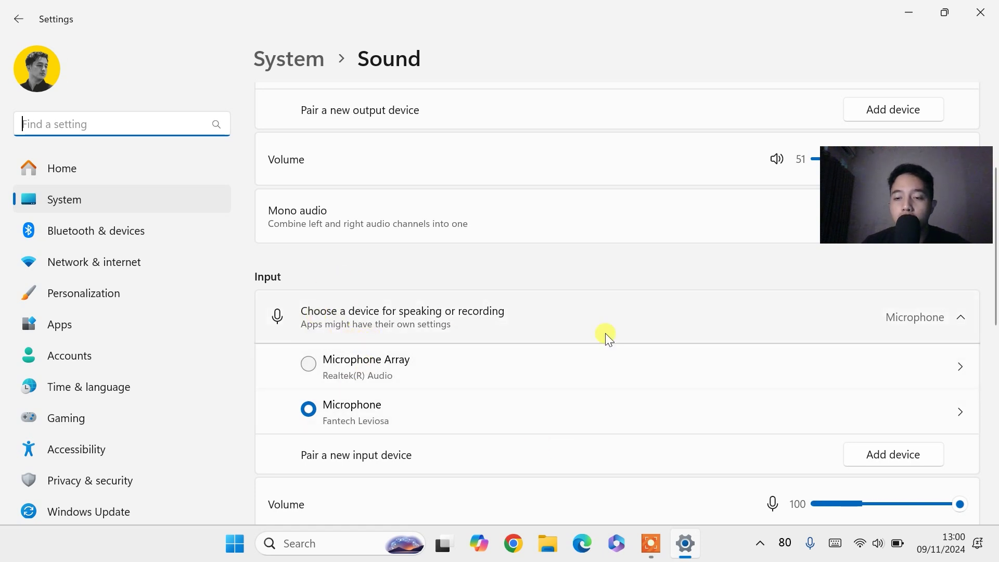
click(874, 460)
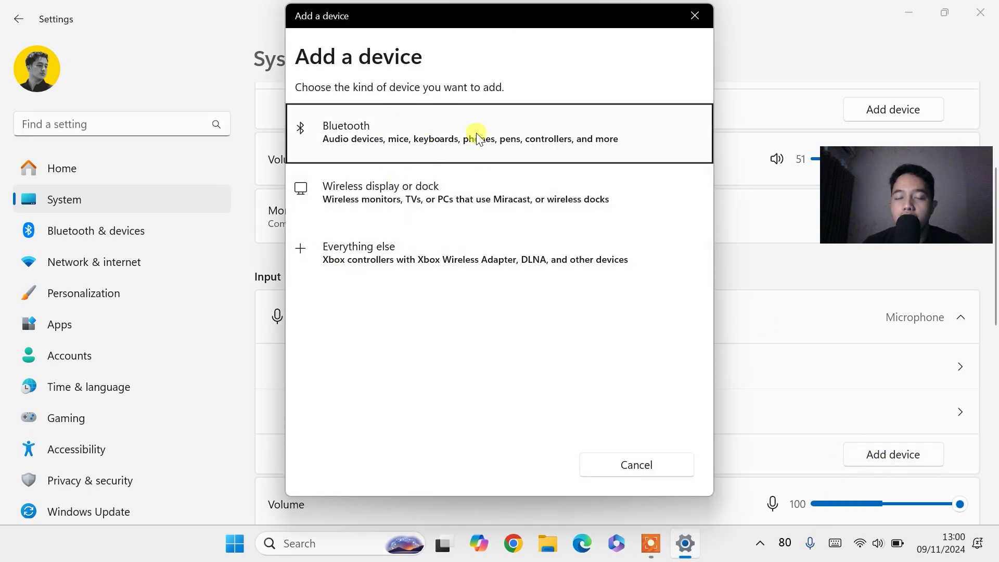
click(649, 468)
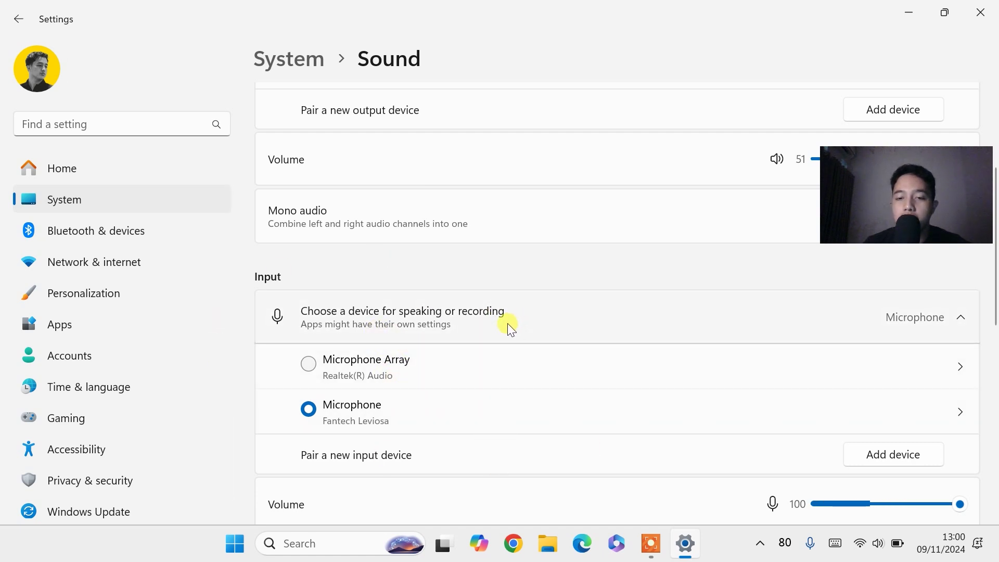
Troubleshoot the Realtek Microphone Array input device and apply the fix that makes it the default audio device.
scroll(507, 324, down, 5)
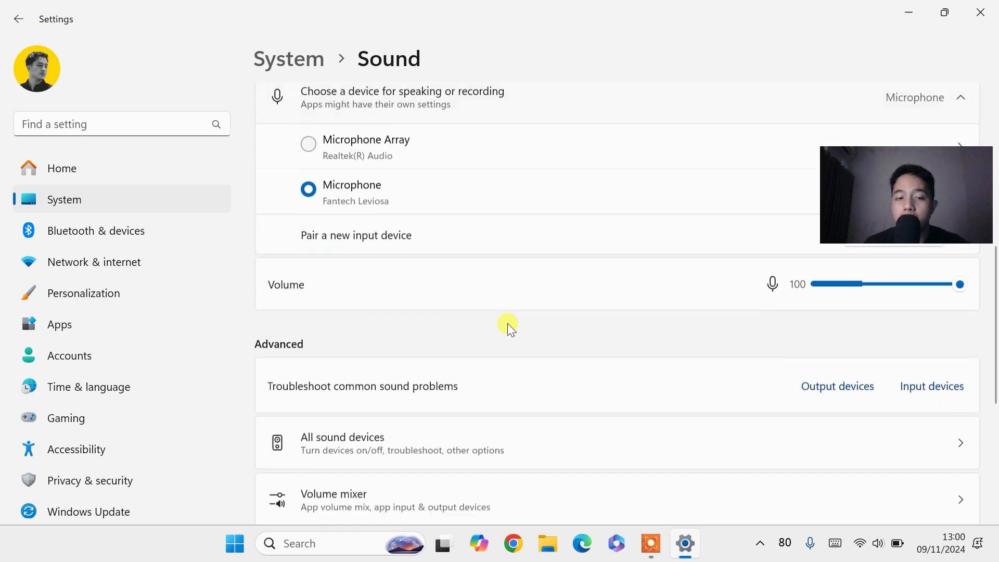
scroll(502, 336, up, 1)
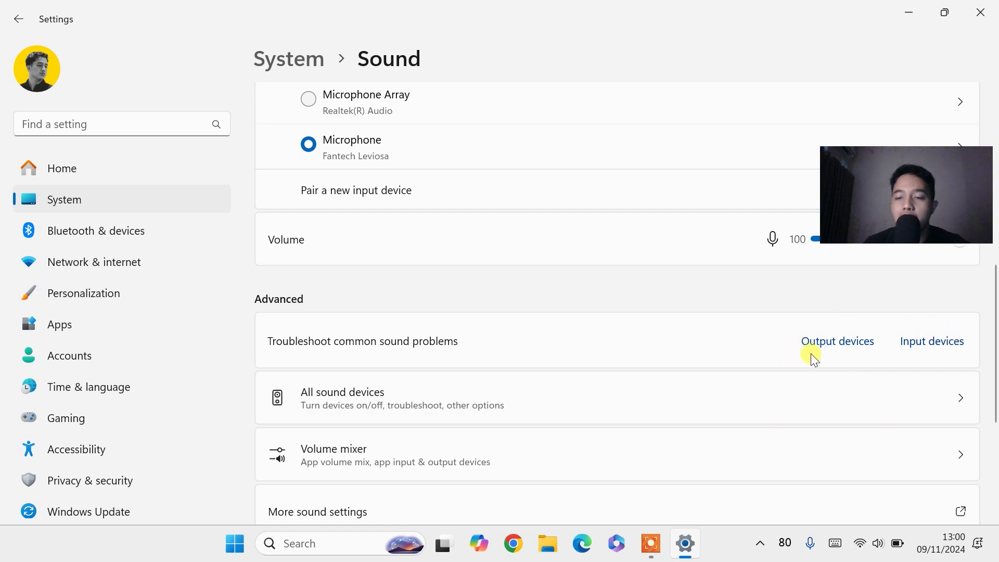
click(953, 343)
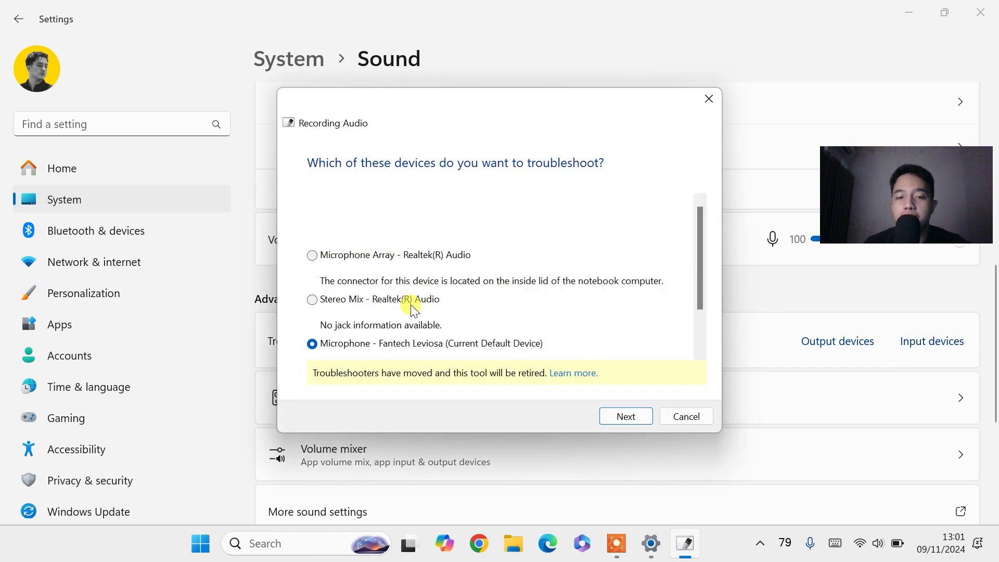
click(350, 256)
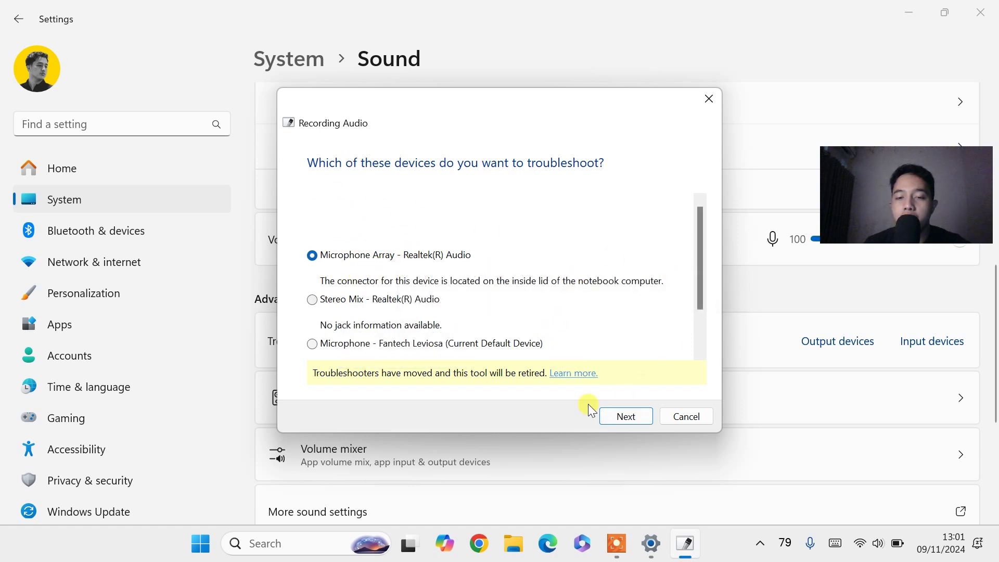
click(645, 423)
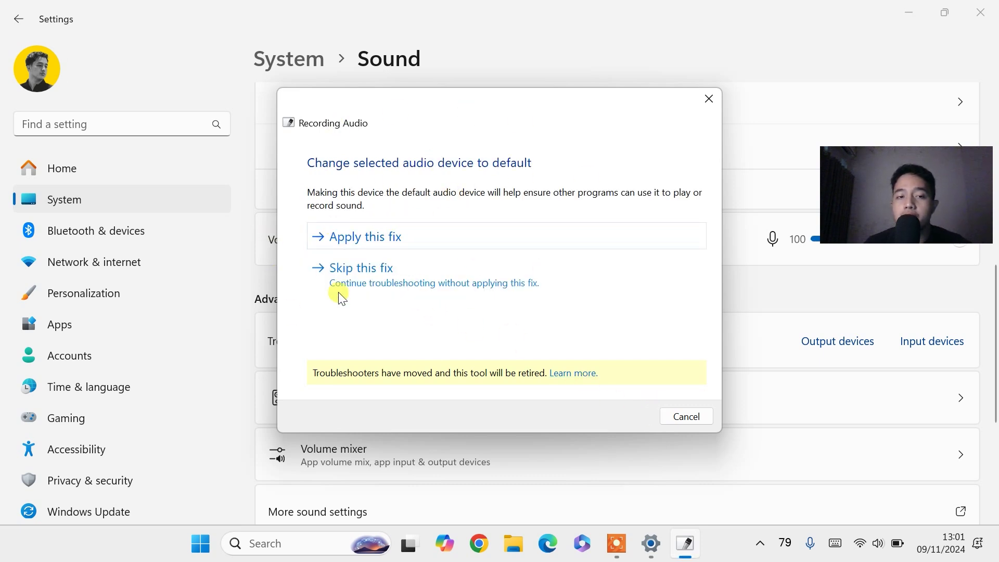
click(419, 243)
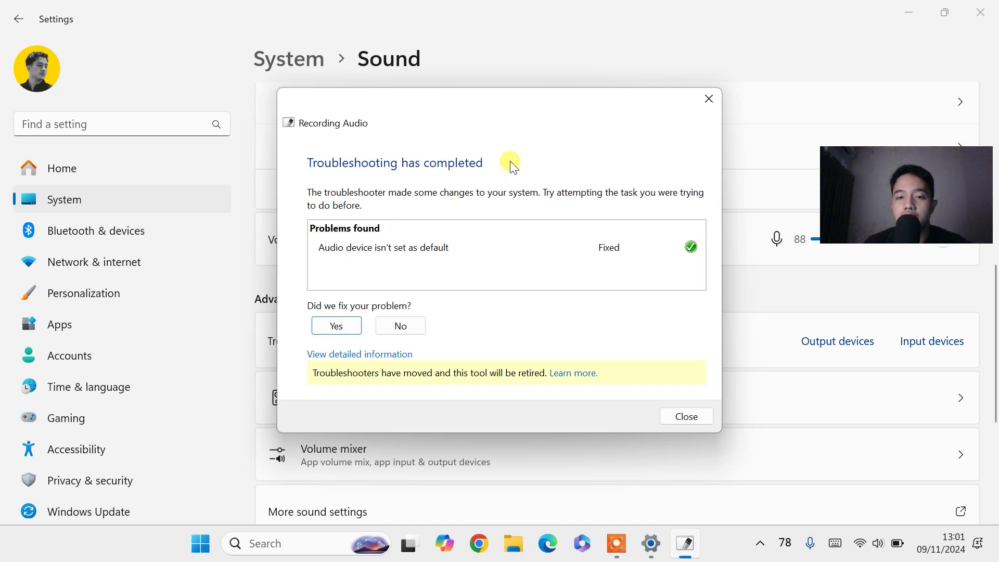
click(687, 417)
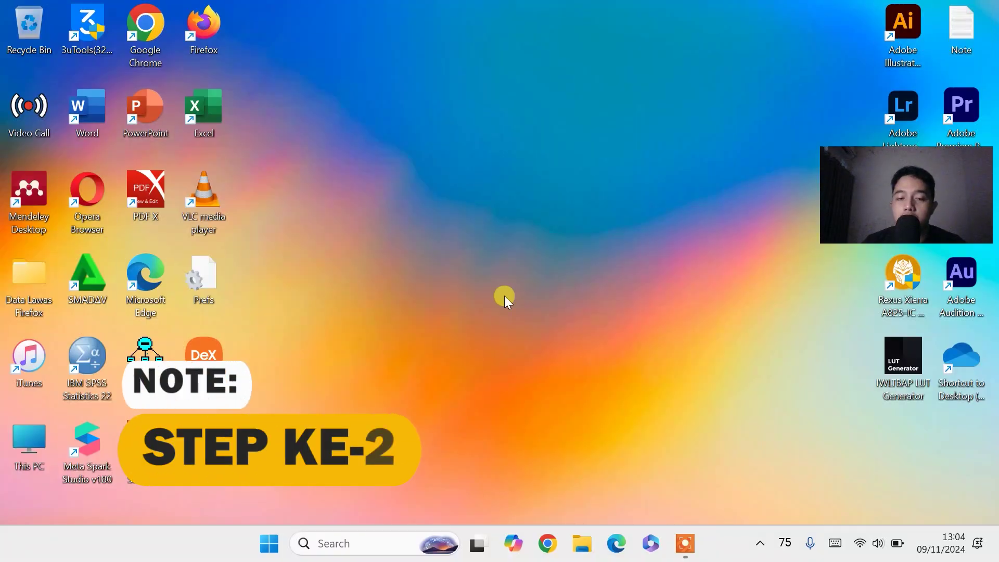
Search Windows for the microphone options and open the Microphone privacy settings.
click(391, 545)
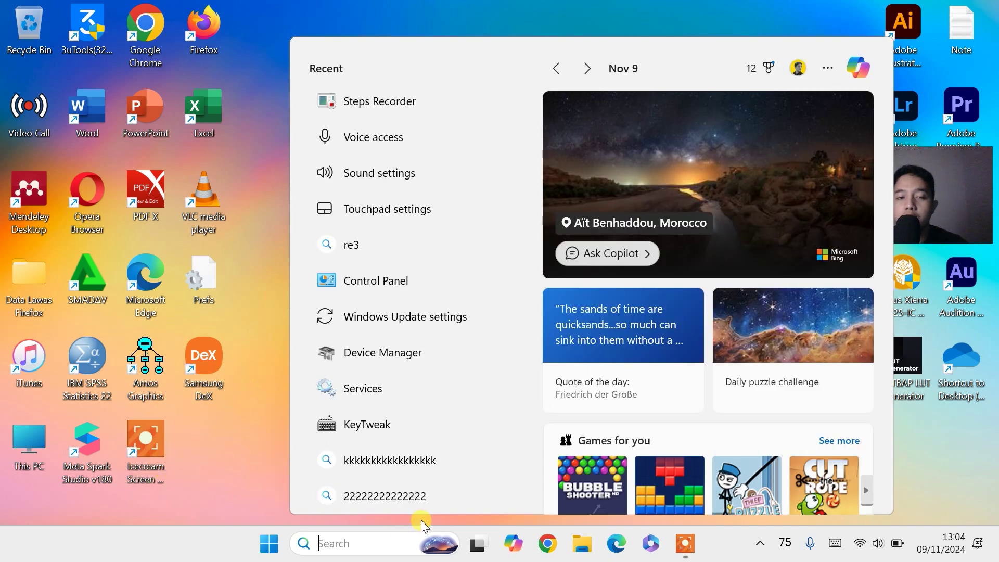
text(m)
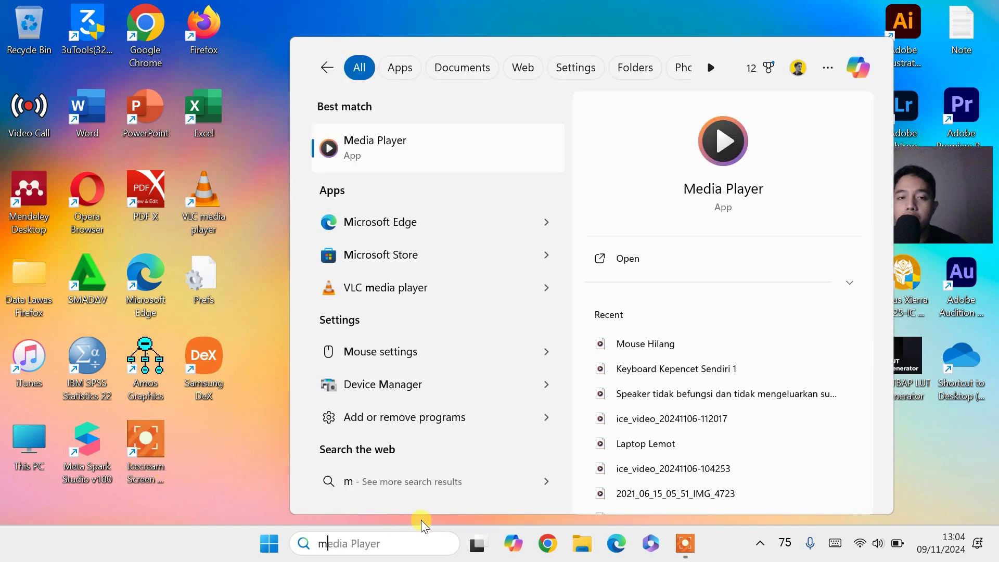
text(icropho)
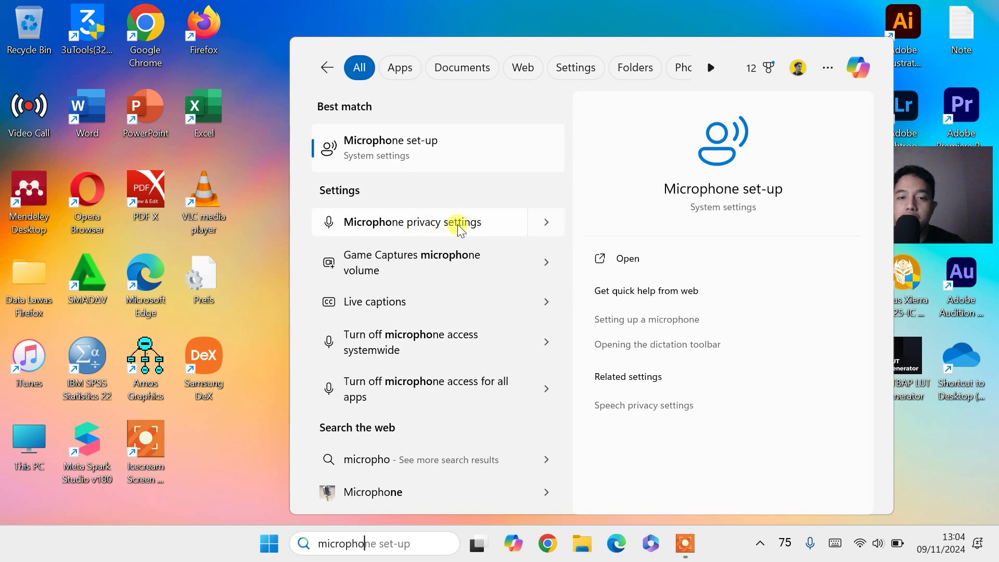
click(471, 227)
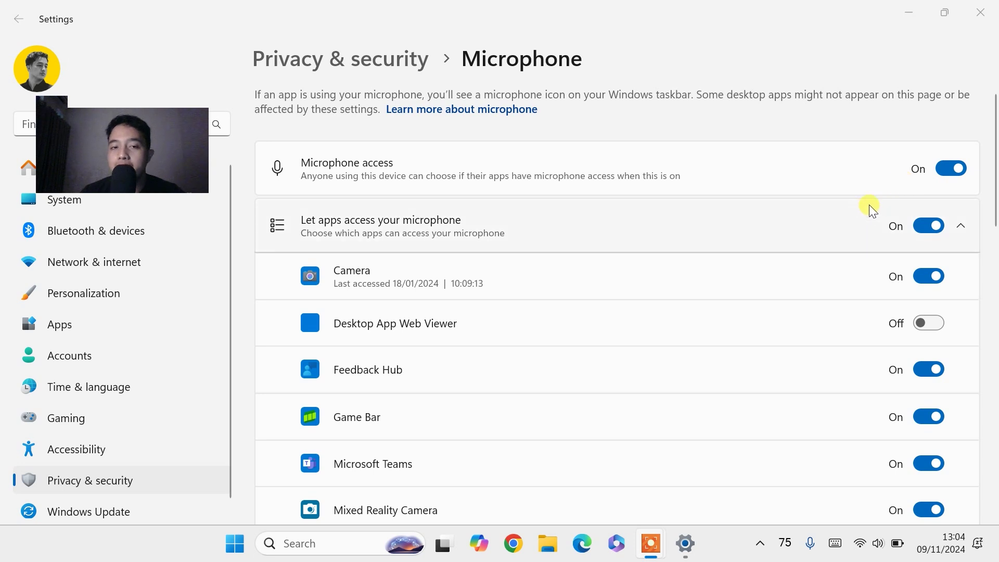
Examine the microphone access switches for the device, for the listed apps and for desktop apps.
scroll(878, 193, down, 2)
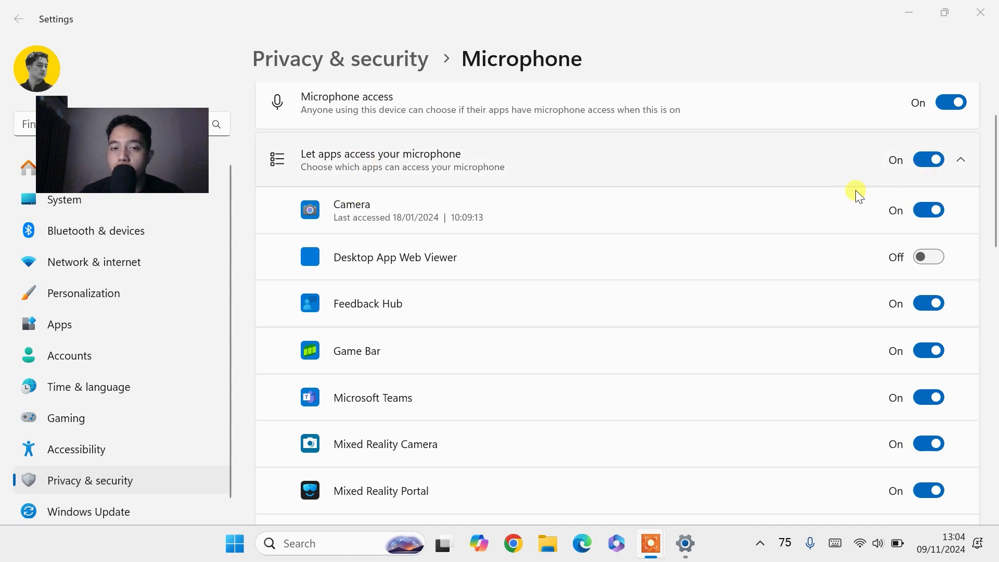
scroll(536, 235, down, 4)
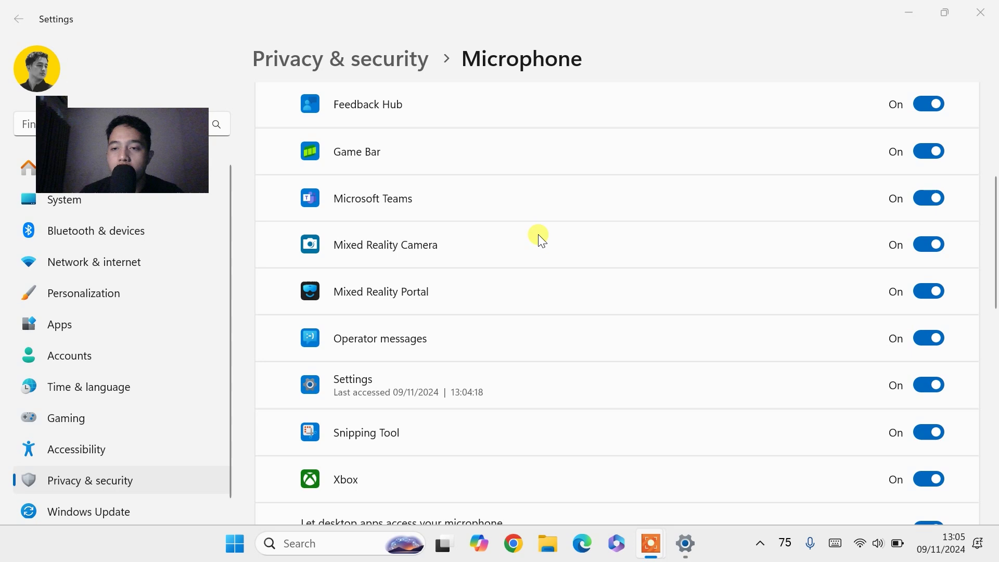
scroll(538, 234, down, 6)
scroll(539, 234, down, 6)
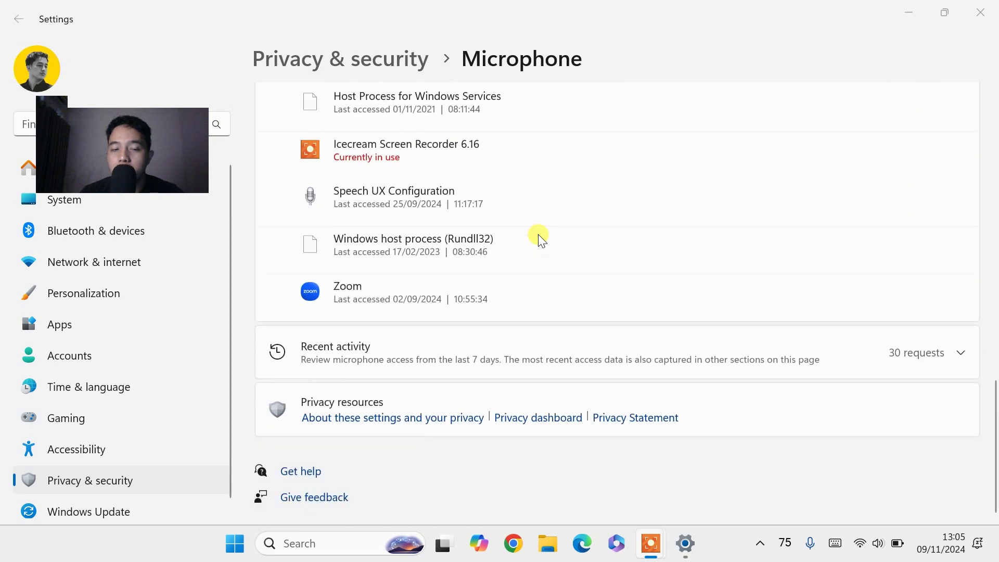
scroll(538, 235, up, 5)
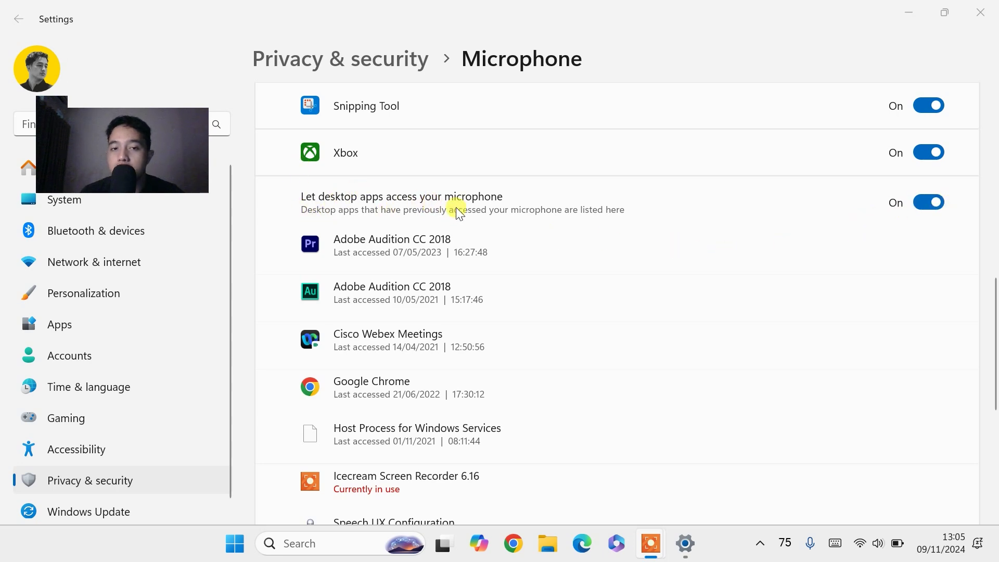
scroll(667, 211, up, 8)
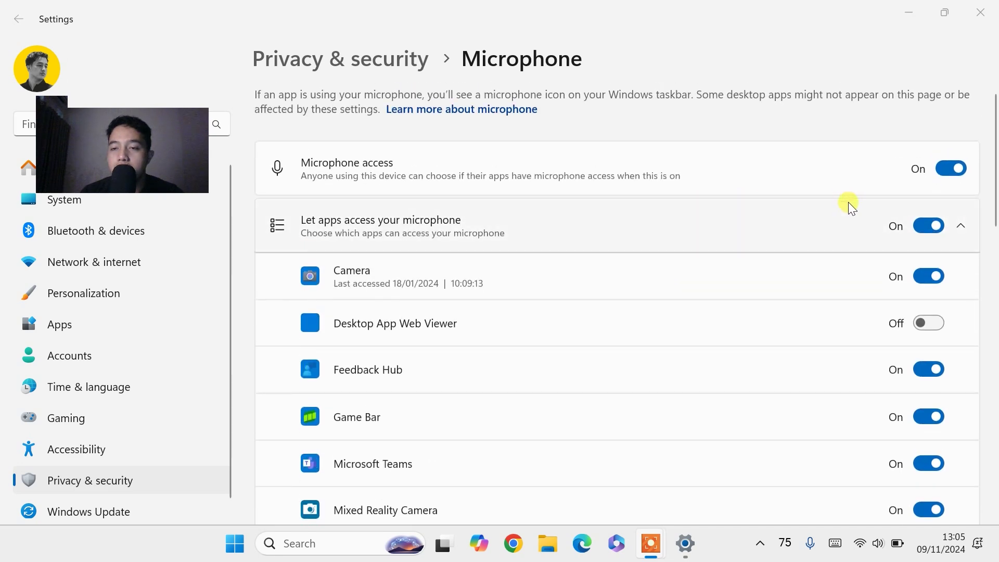
scroll(849, 204, down, 5)
scroll(848, 209, down, 2)
scroll(848, 209, up, 7)
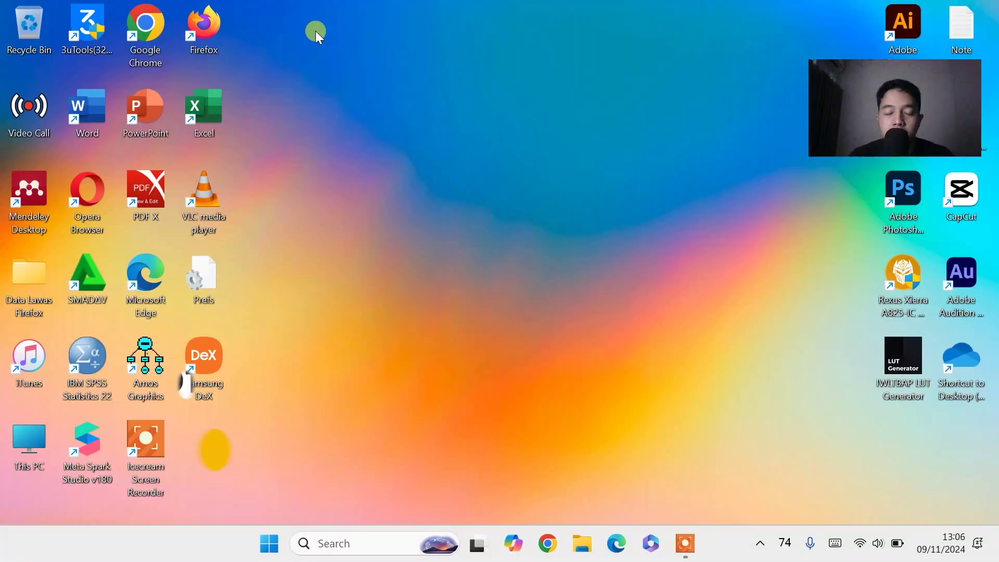
Open Control Panel and show its items by Category.
click(325, 544)
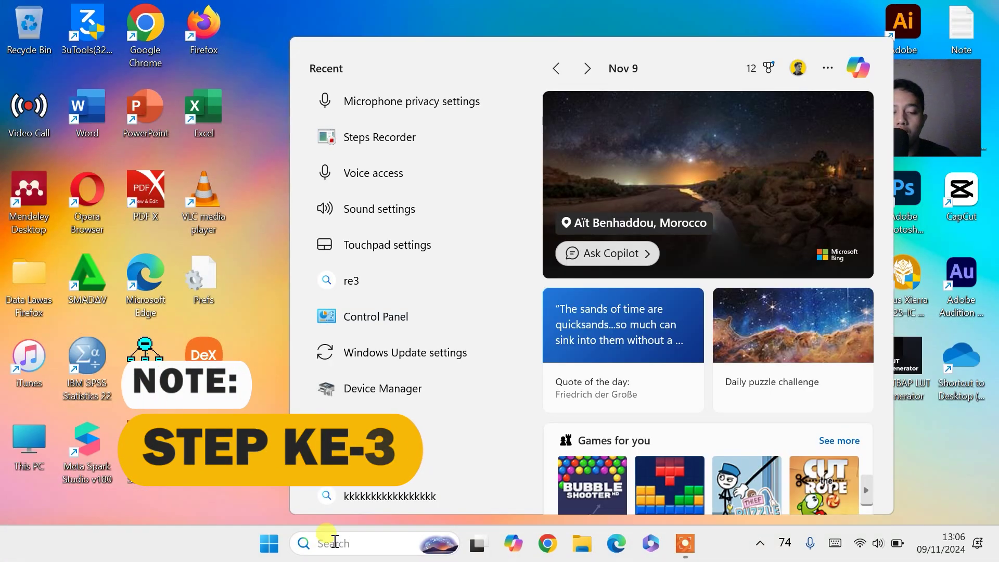
text(con)
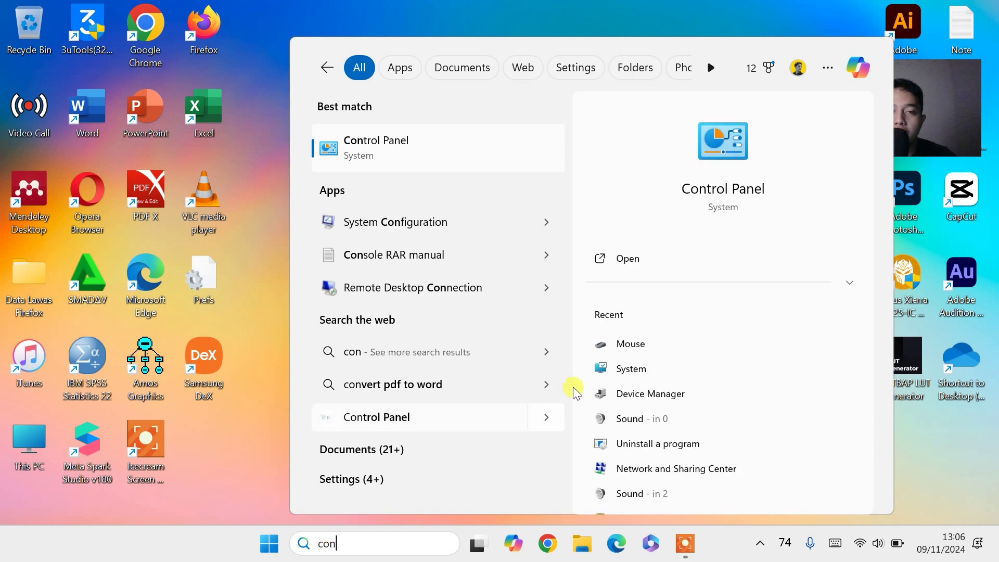
click(415, 151)
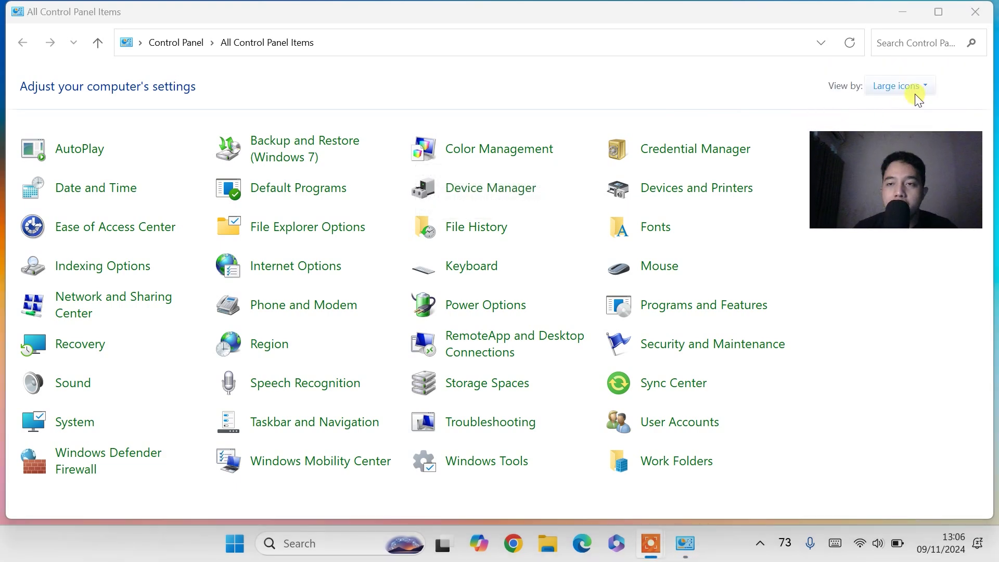
click(896, 86)
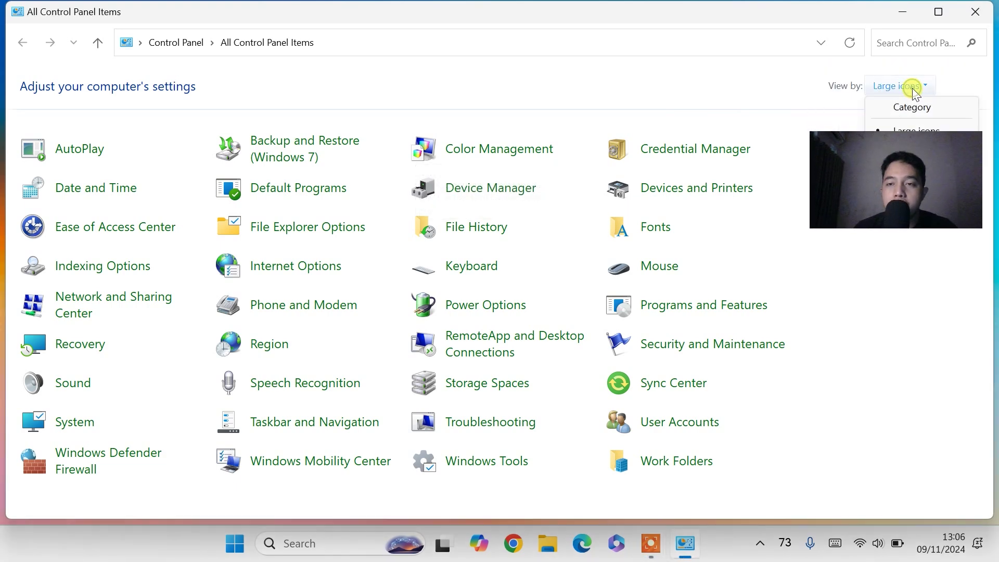
click(914, 107)
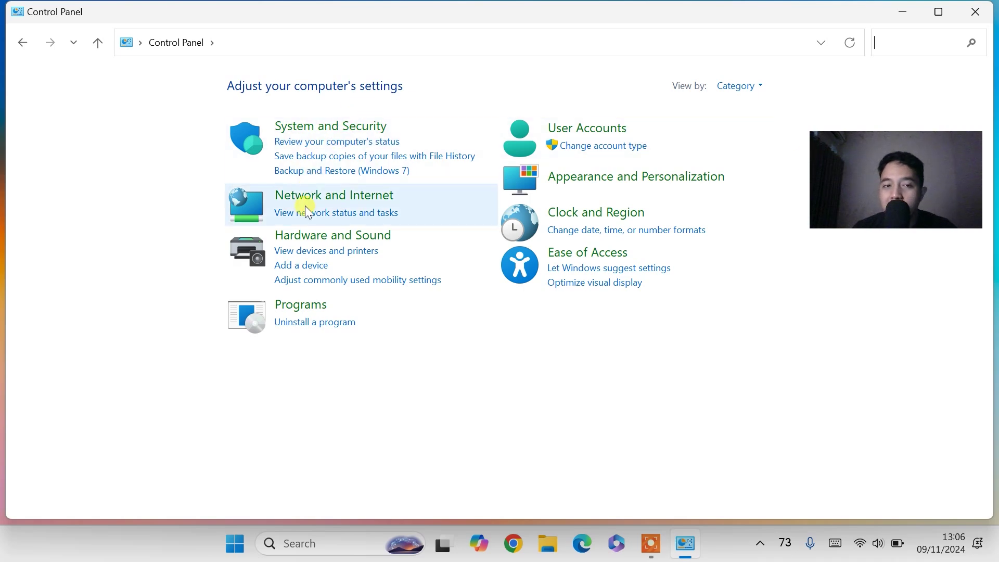
Open the Sound dialog from Hardware and Sound and show its recording devices.
click(360, 235)
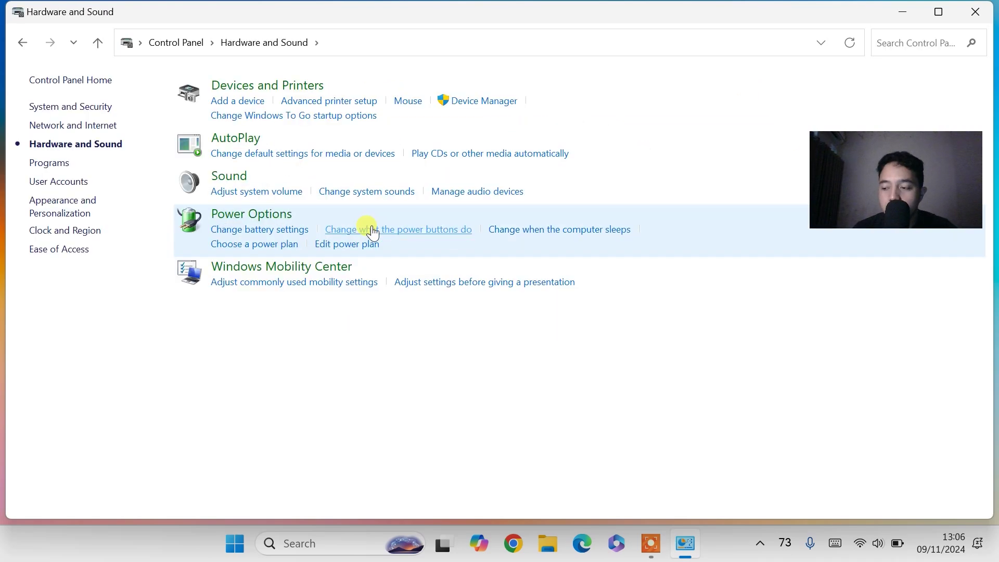
click(233, 177)
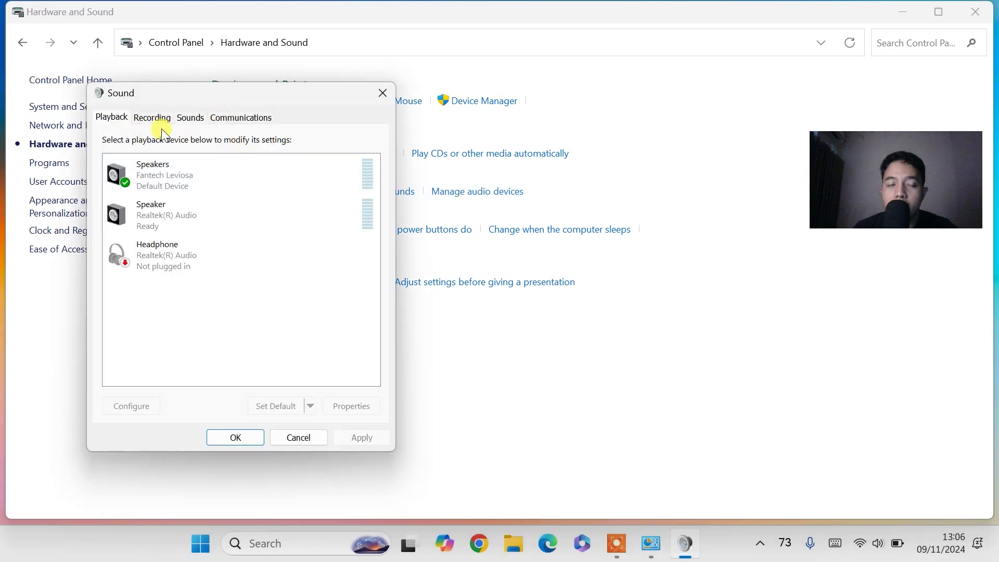
click(152, 117)
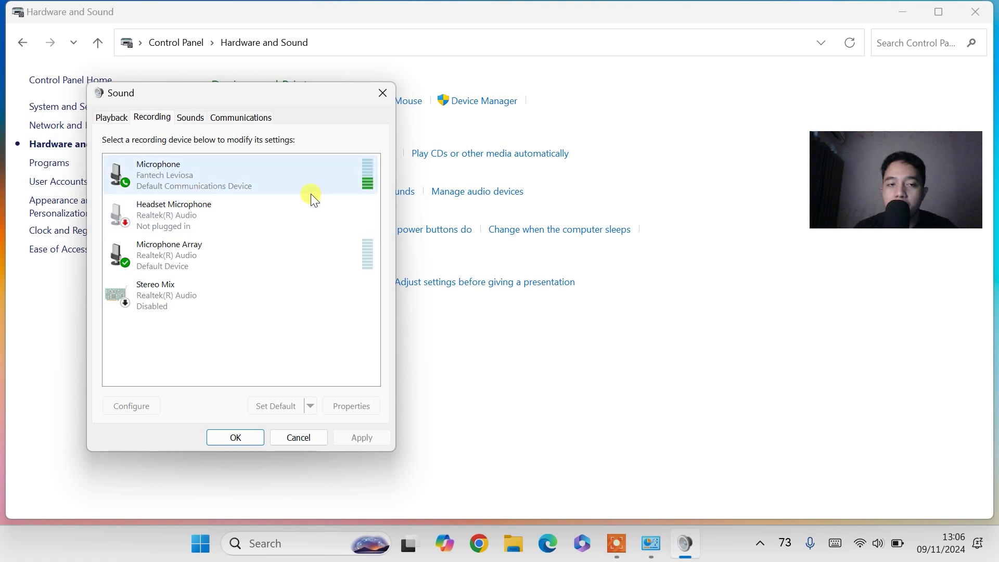
Open the properties of the Fantech Leviosa microphone and check its volume level and Advanced settings.
right_click(240, 181)
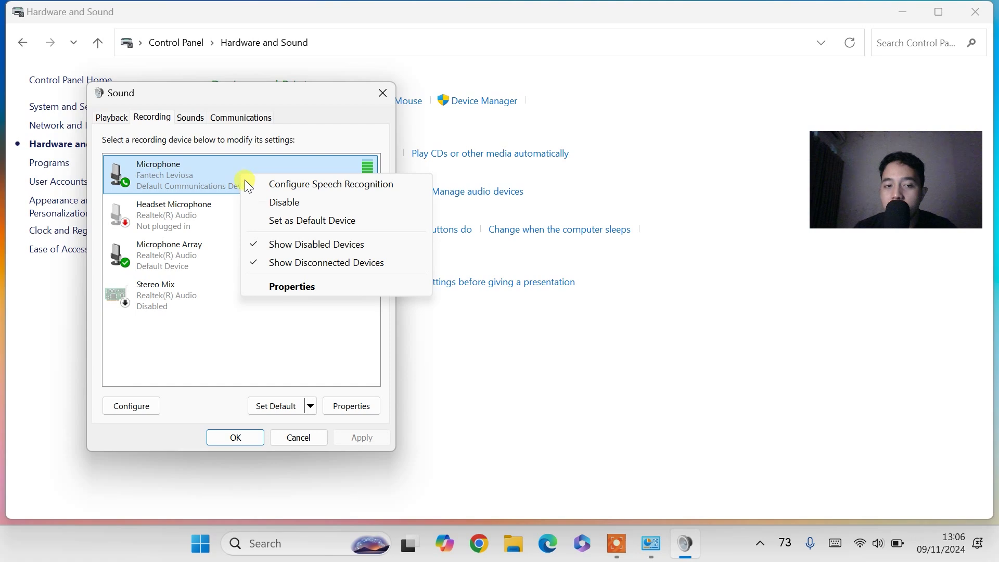
click(302, 283)
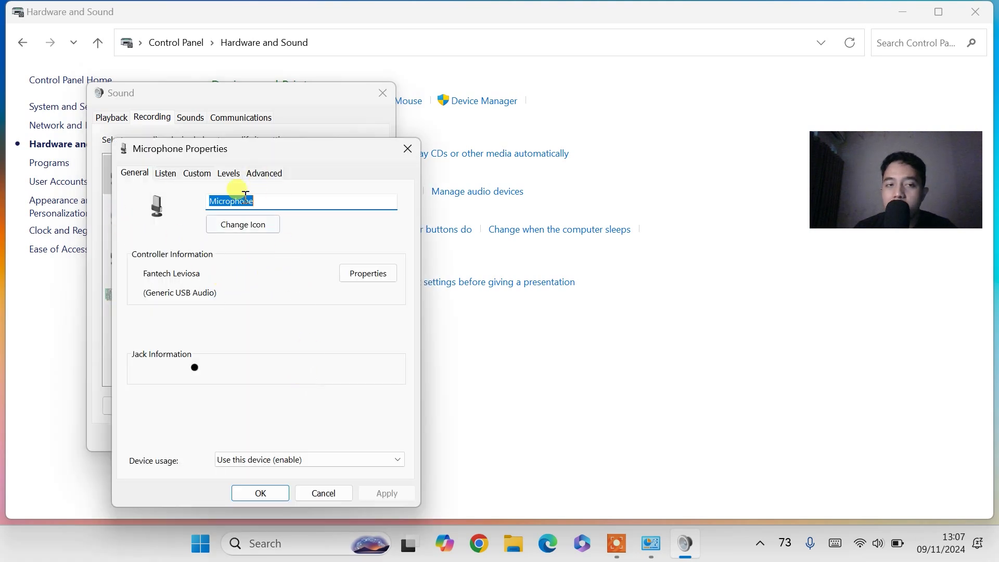
click(234, 176)
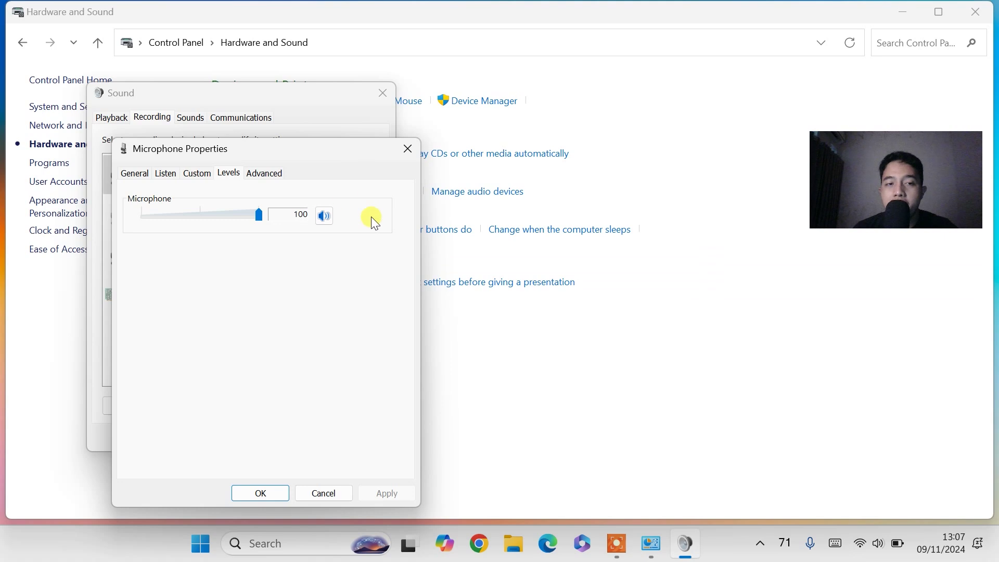
drag(256, 217, 252, 217)
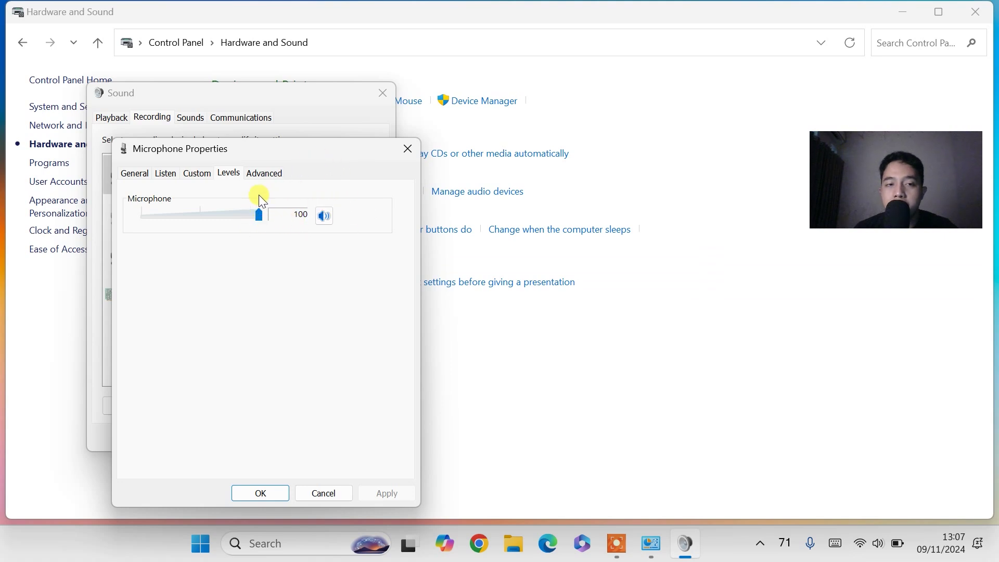
click(272, 178)
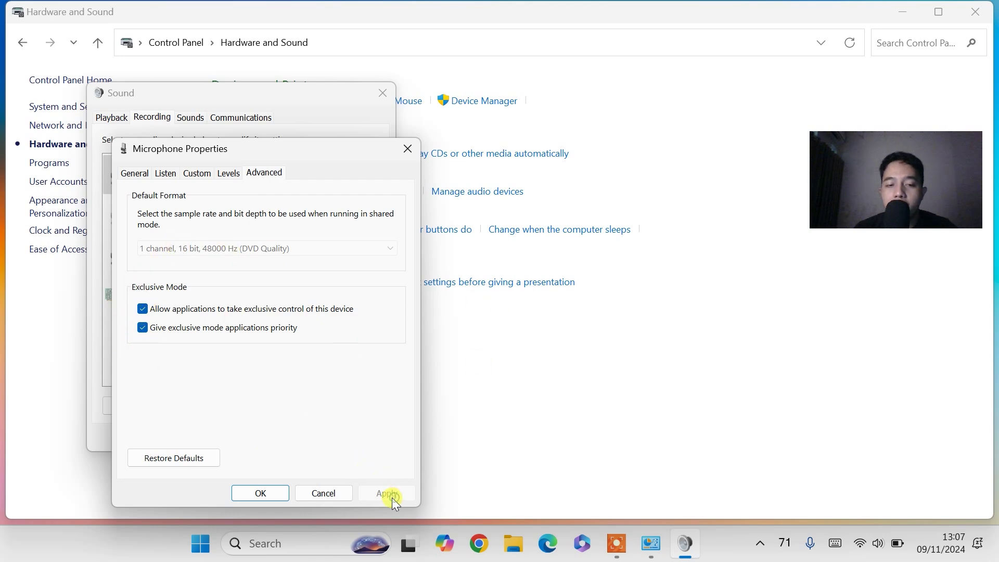
Accept the microphone properties and close the Sound dialog and the Hardware and Sound window.
click(277, 497)
click(383, 93)
click(962, 18)
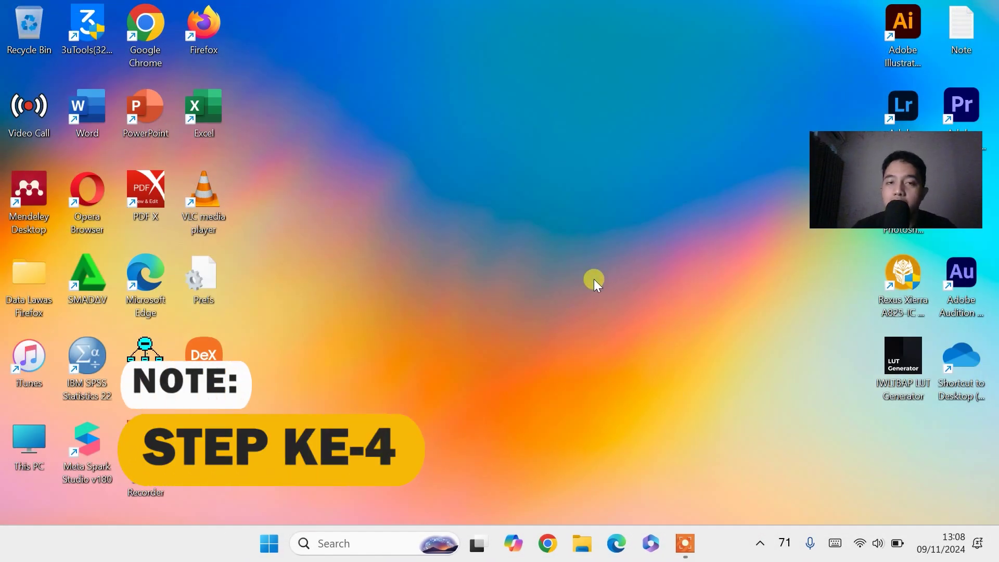
Check the laptop's Wi-Fi connection in the quick settings and close them.
click(891, 542)
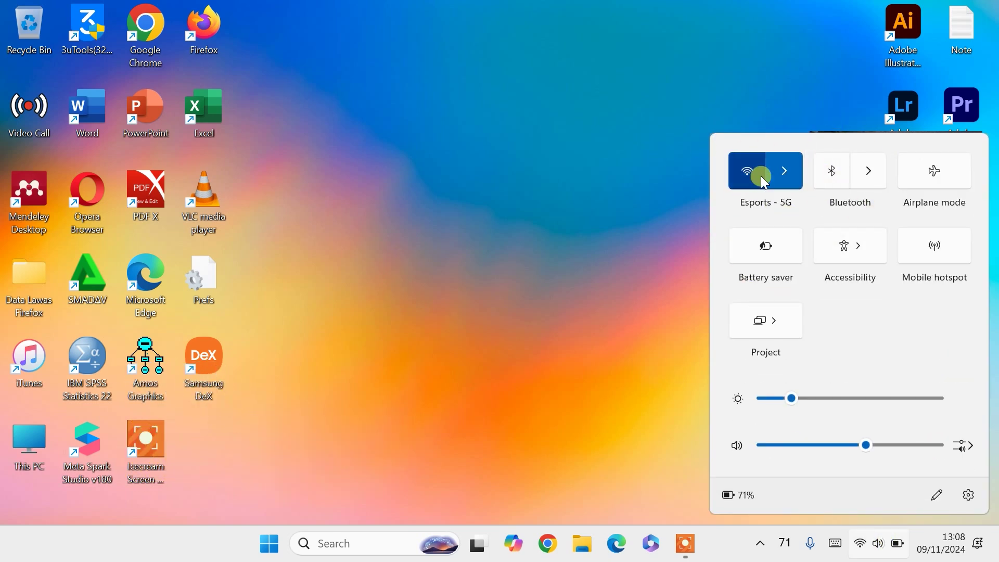
click(489, 182)
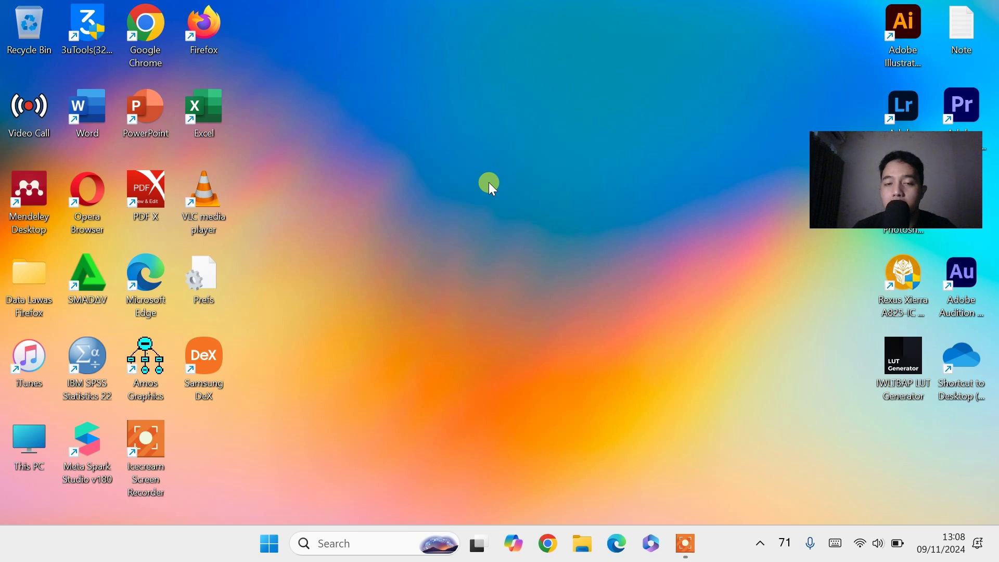
Open Device Manager and expand the Audio inputs and outputs category.
right_click(273, 557)
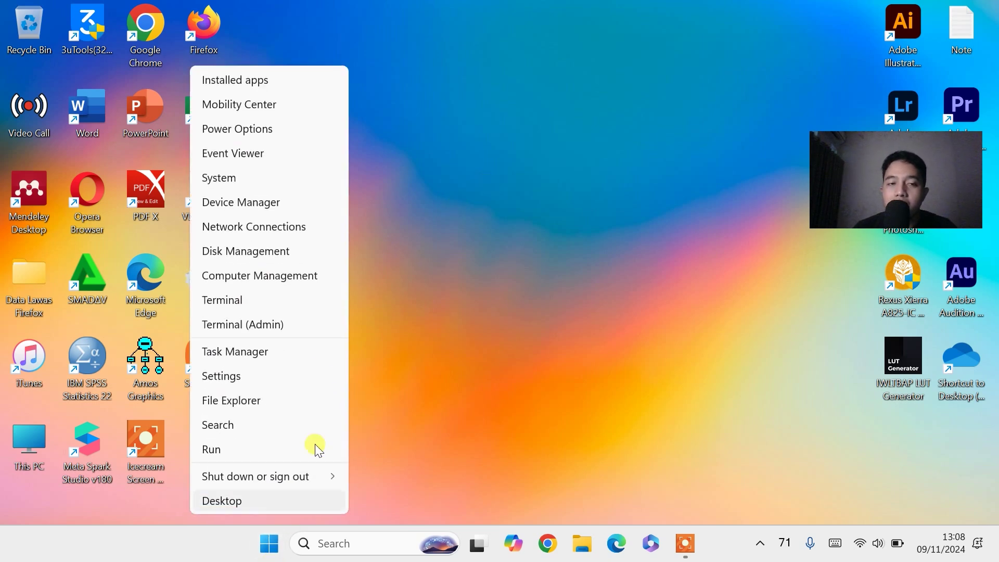
click(230, 201)
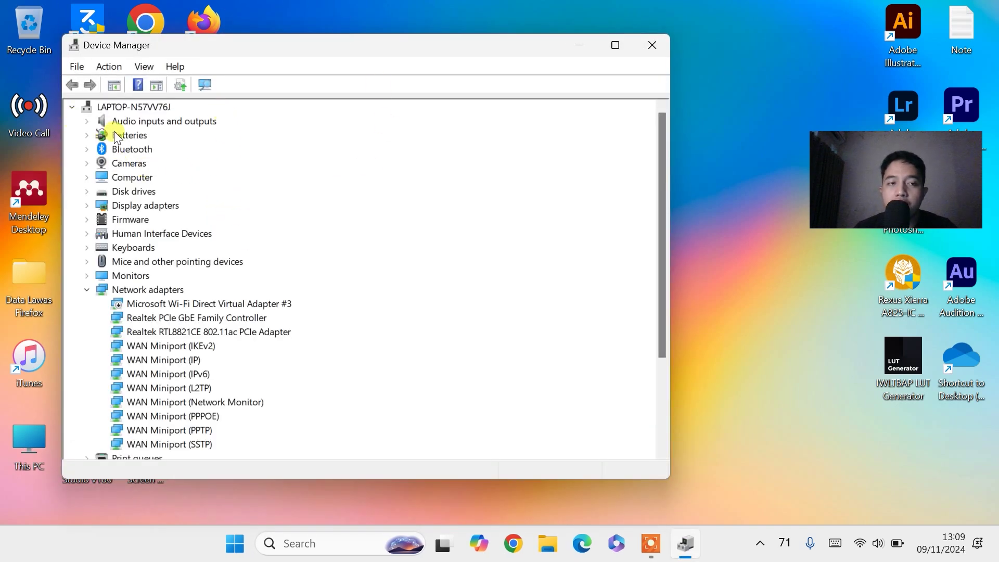
click(86, 122)
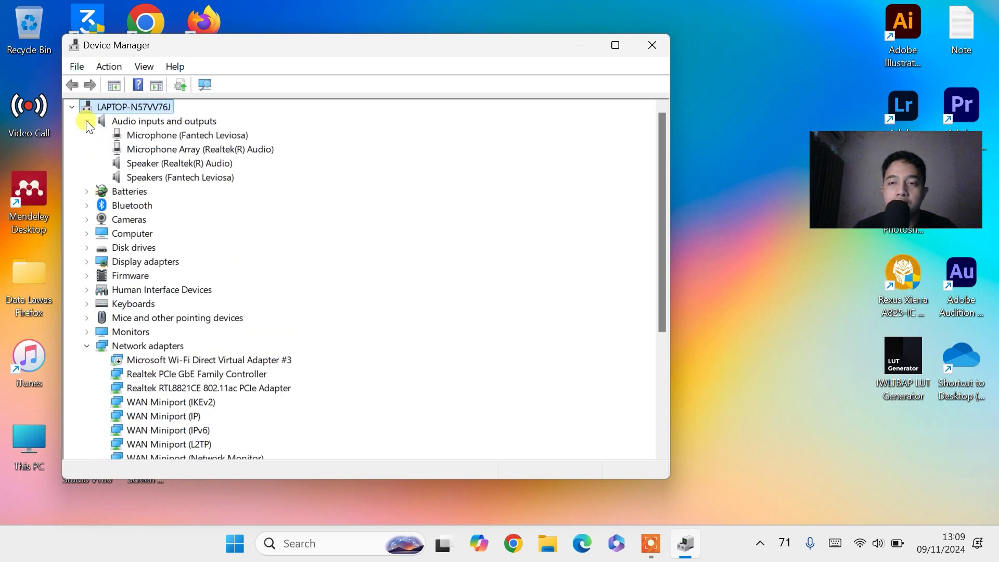
Update the driver of Microphone (Fantech Leviosa) with the automatic driver search and close the wizard.
click(205, 135)
right_click(207, 137)
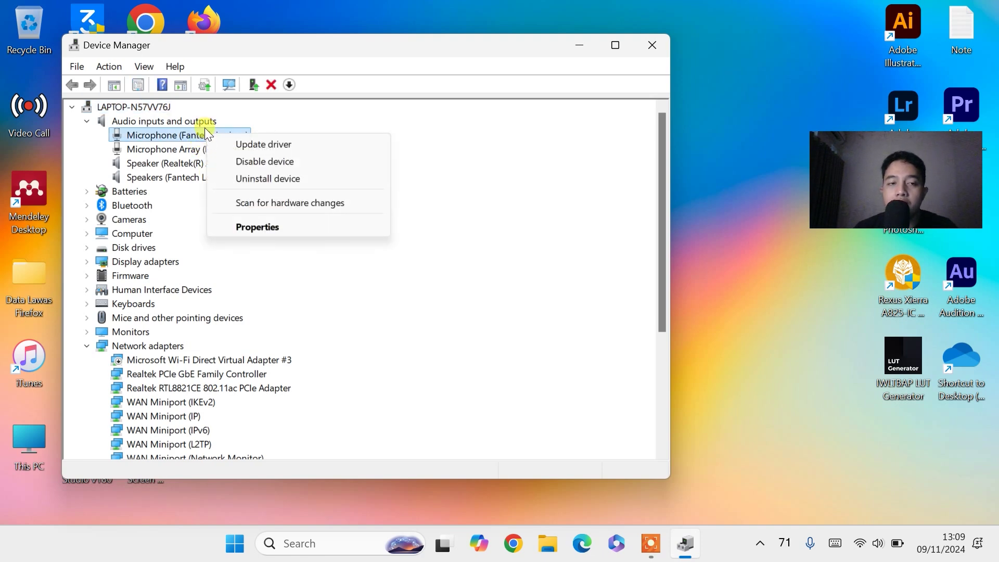
click(246, 140)
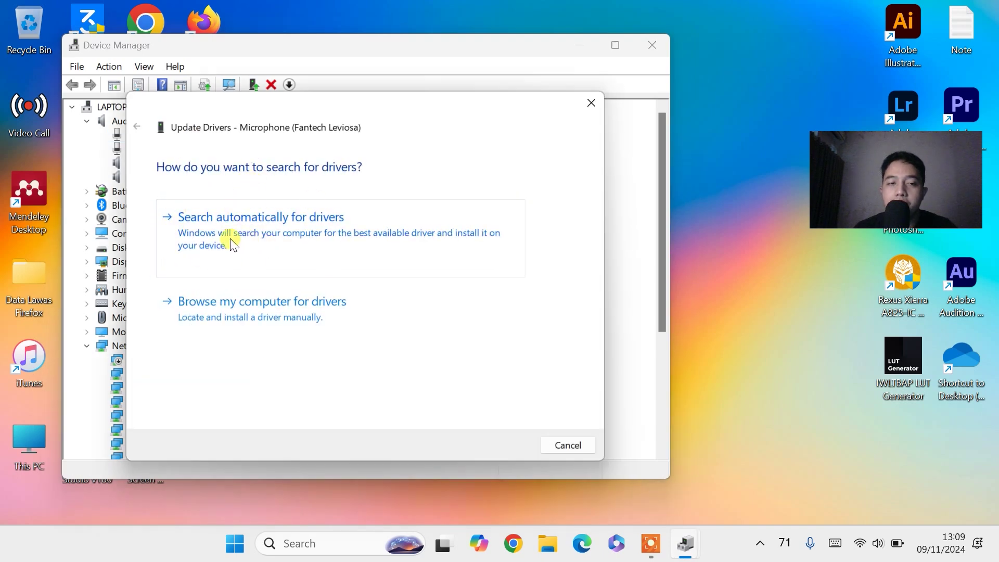
click(291, 226)
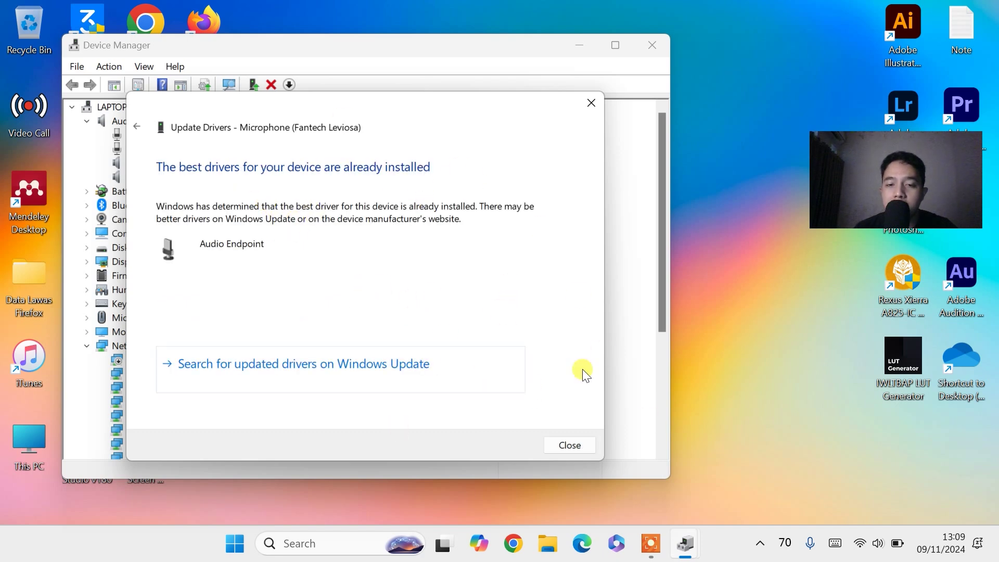
click(568, 446)
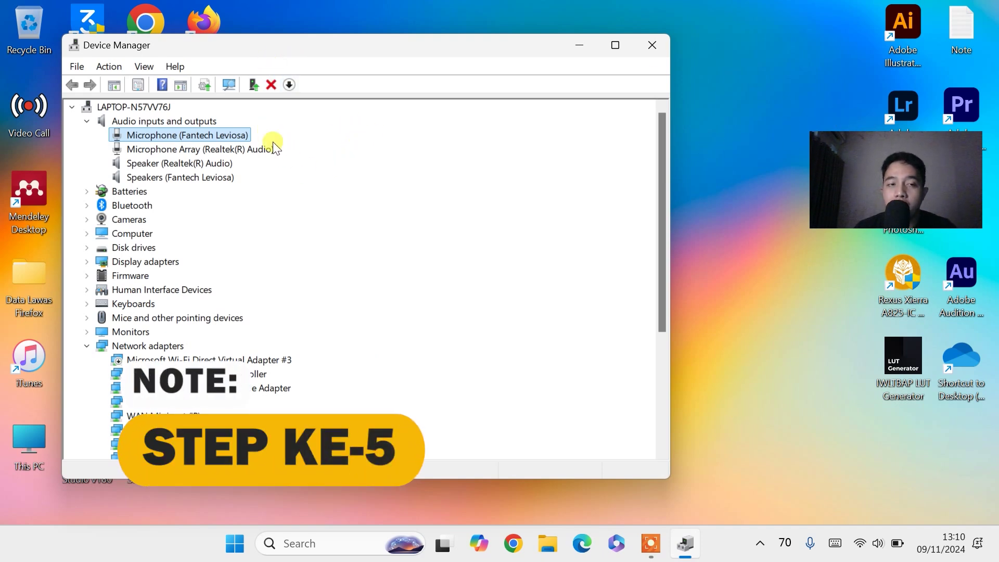
Update the Microphone Array (Realtek(R) Audio) driver manually by installing Audio Endpoint from the list of available drivers on the computer.
click(185, 150)
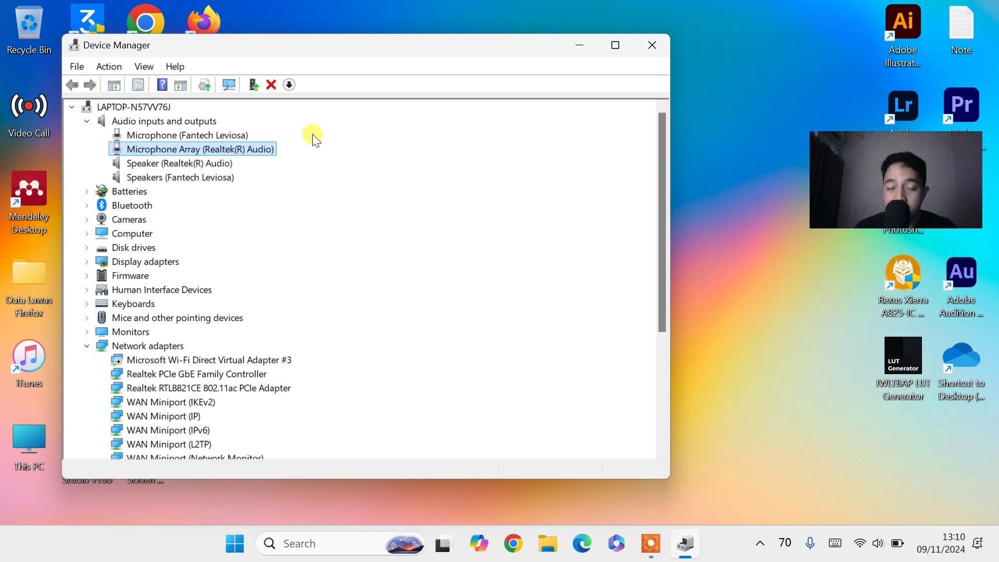
right_click(183, 150)
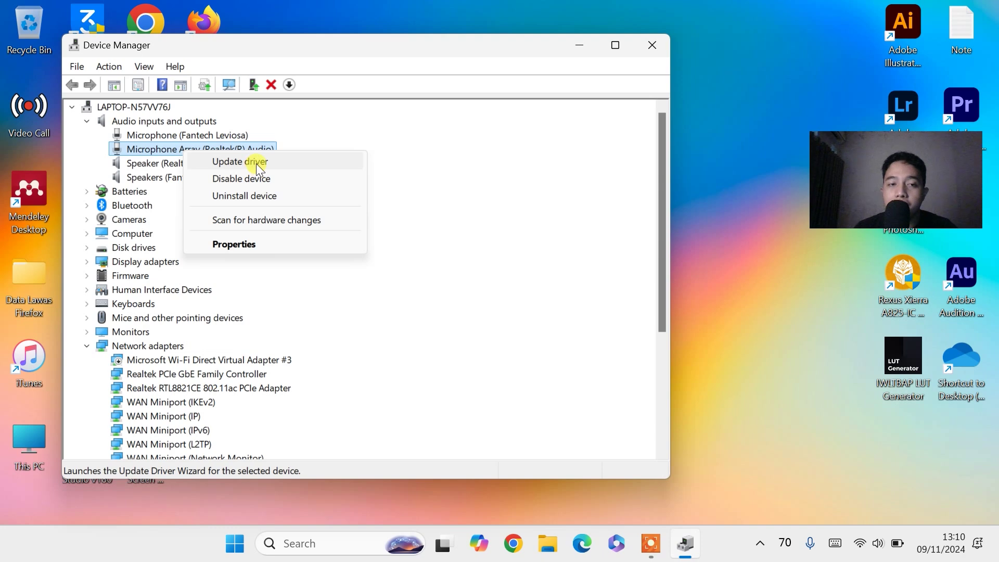
click(256, 163)
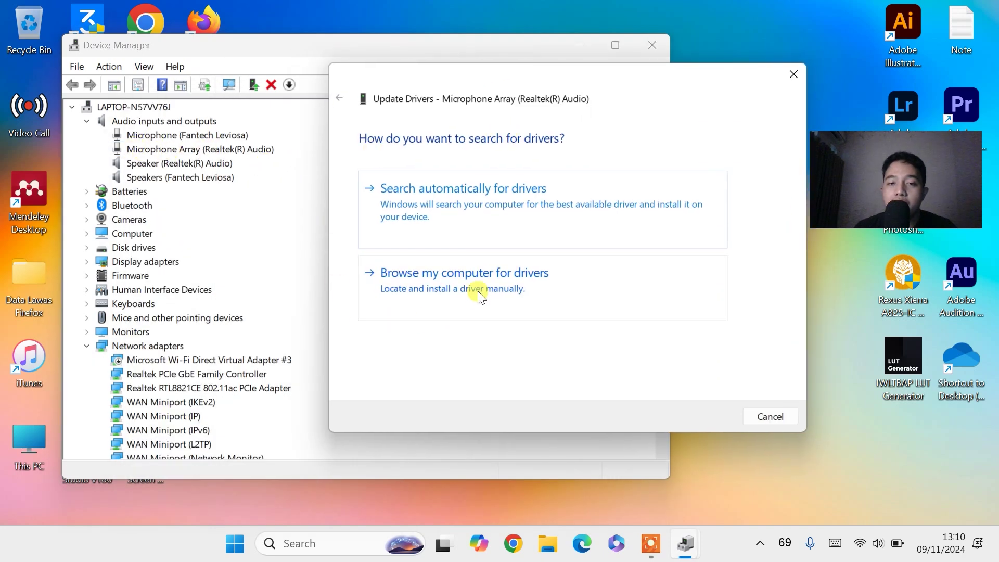
click(484, 273)
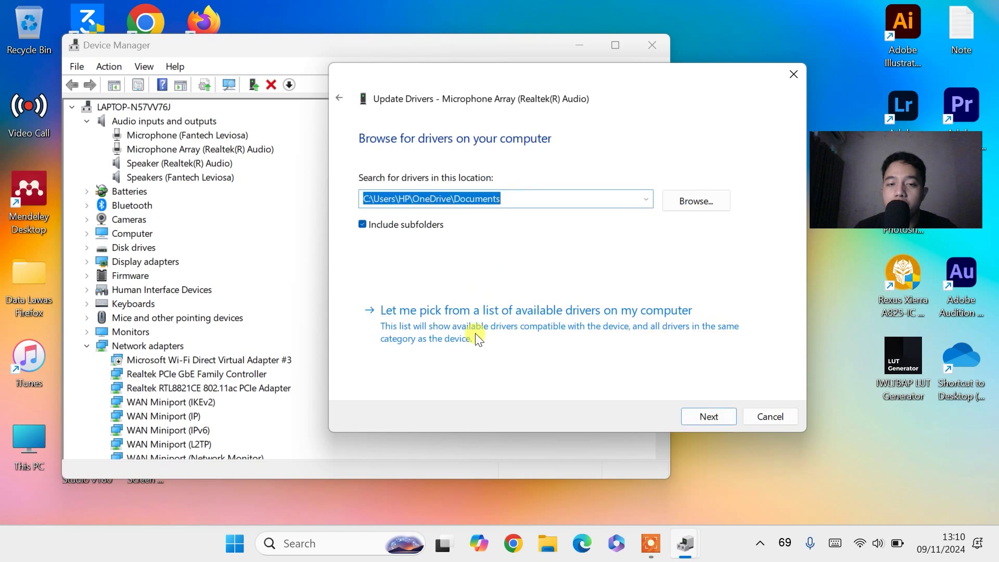
click(427, 331)
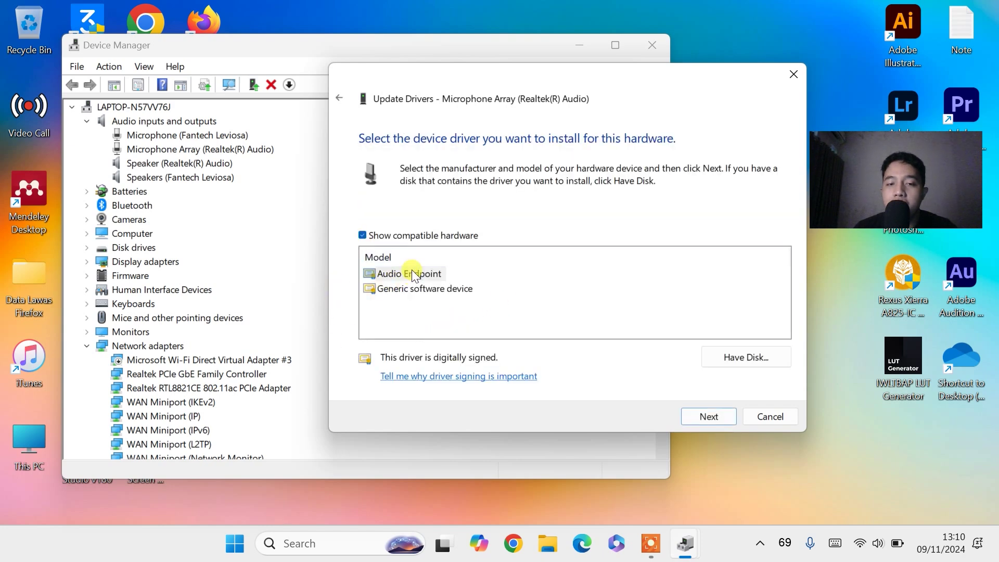
click(426, 274)
click(708, 418)
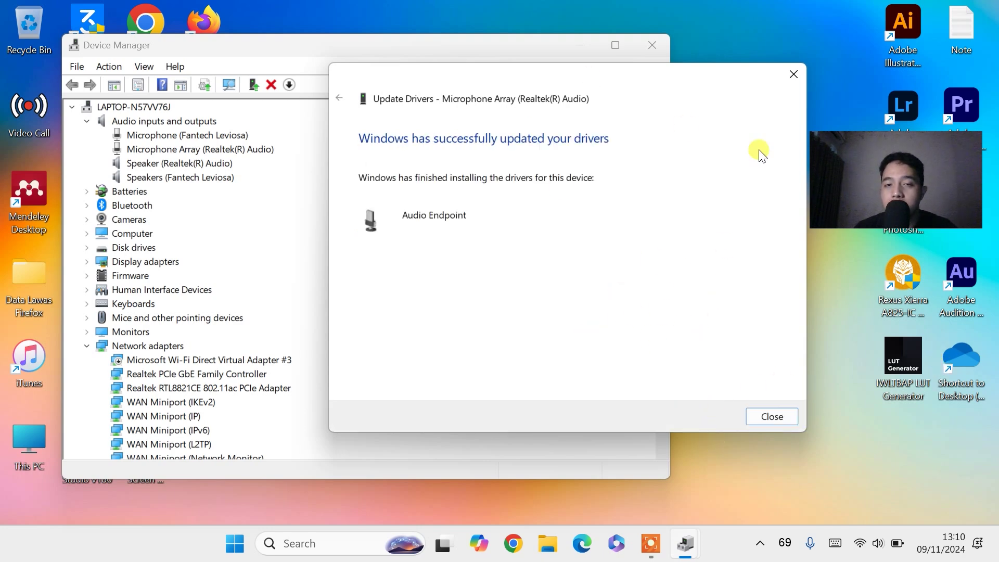
click(772, 415)
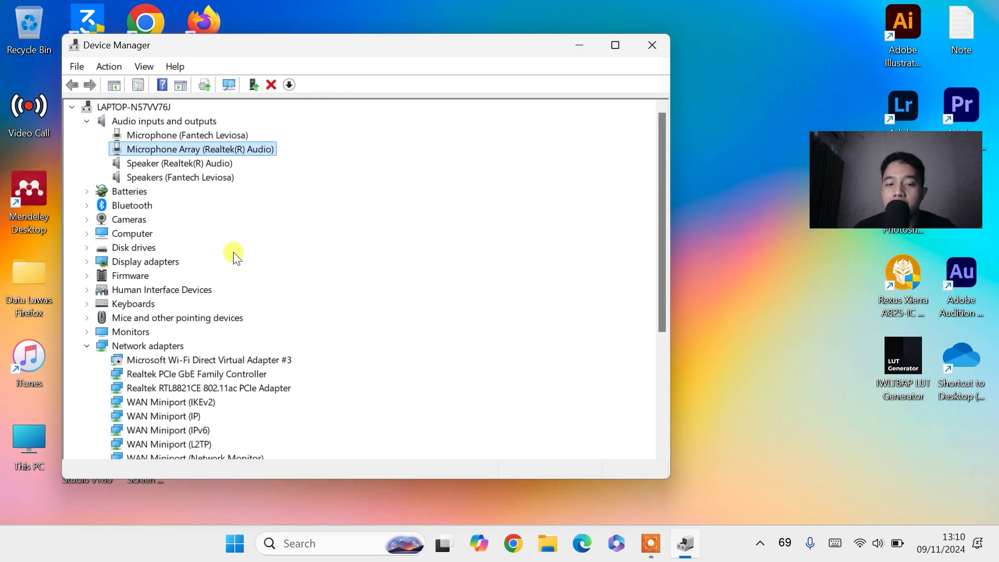
Show the laptop's power options.
click(245, 552)
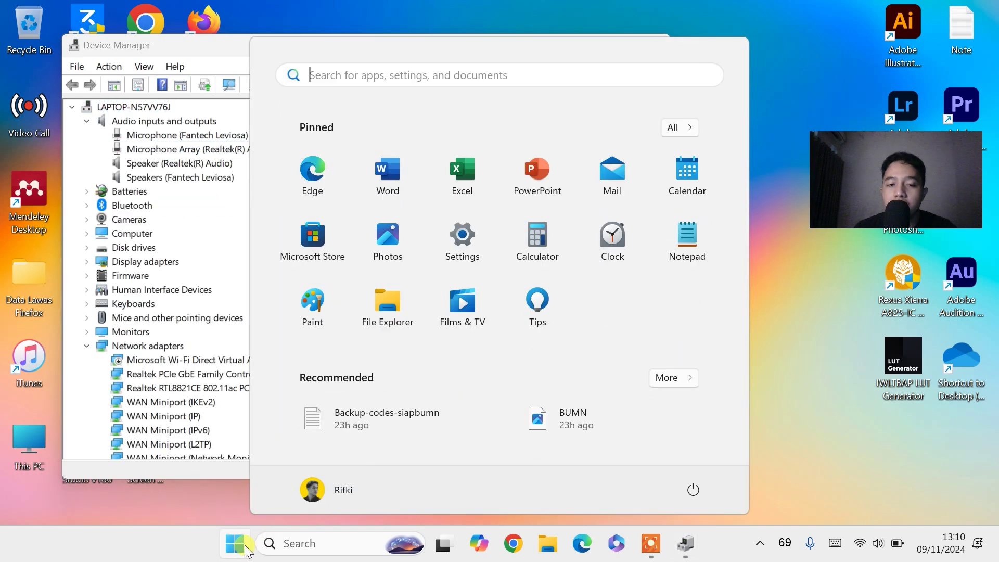
click(694, 489)
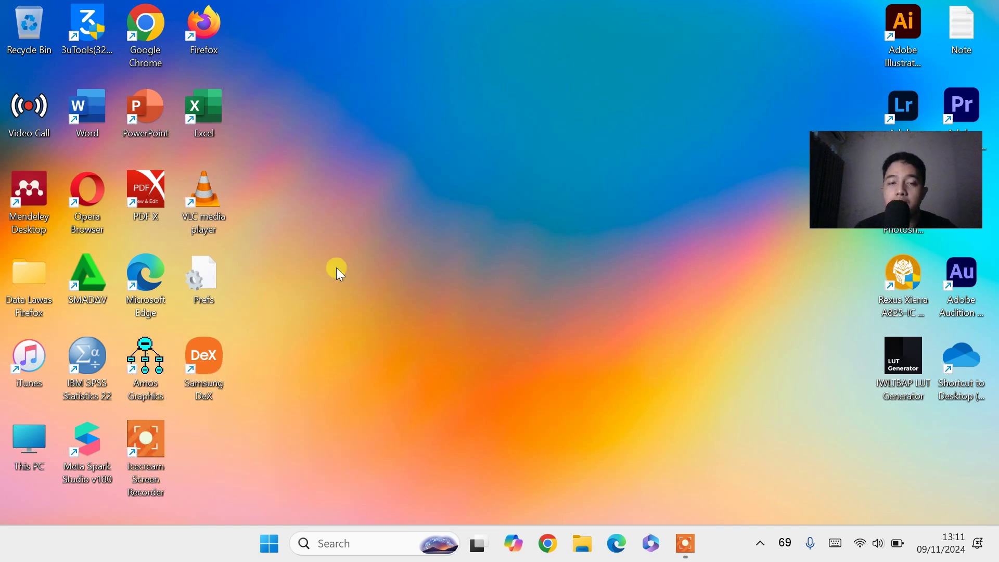
Open the Personalization settings from the desktop, switch to Windows Update and check for updates.
click(404, 168)
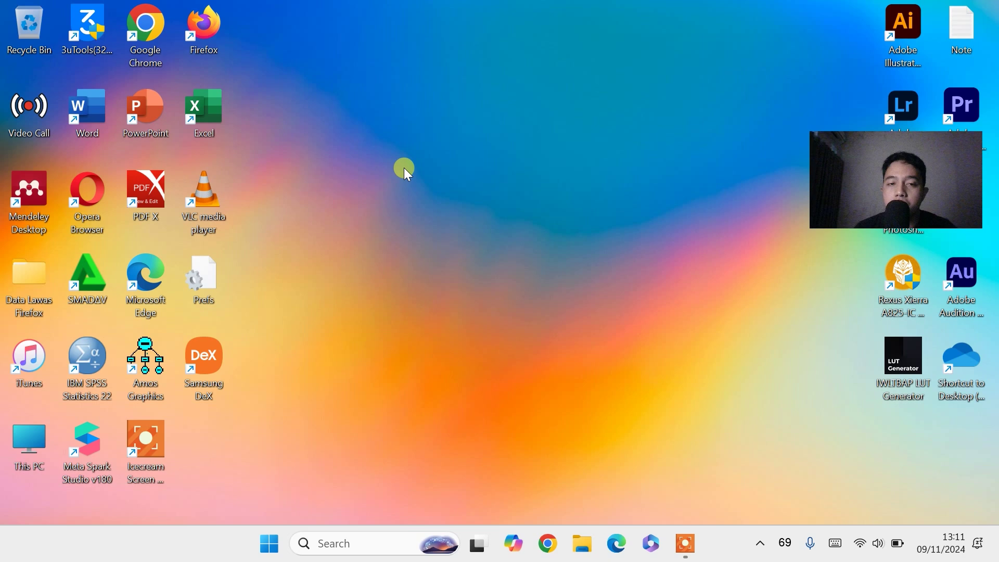
right_click(405, 169)
click(509, 322)
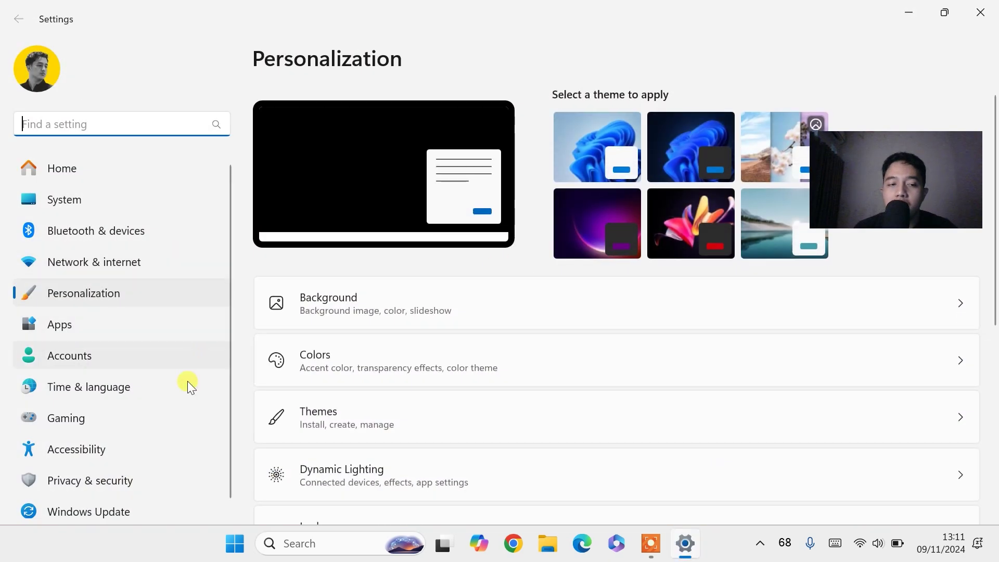
click(121, 510)
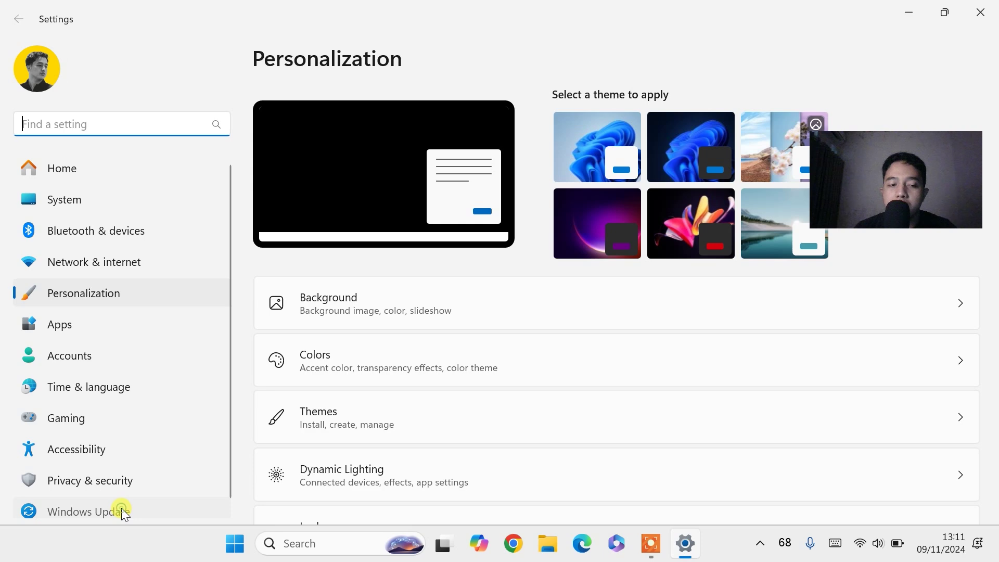
drag(839, 220, 877, 246)
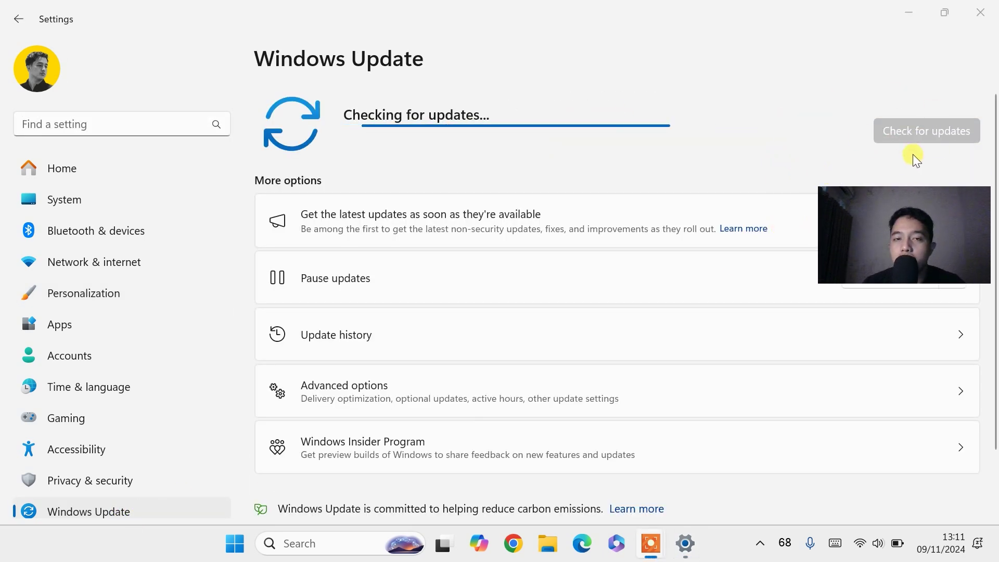